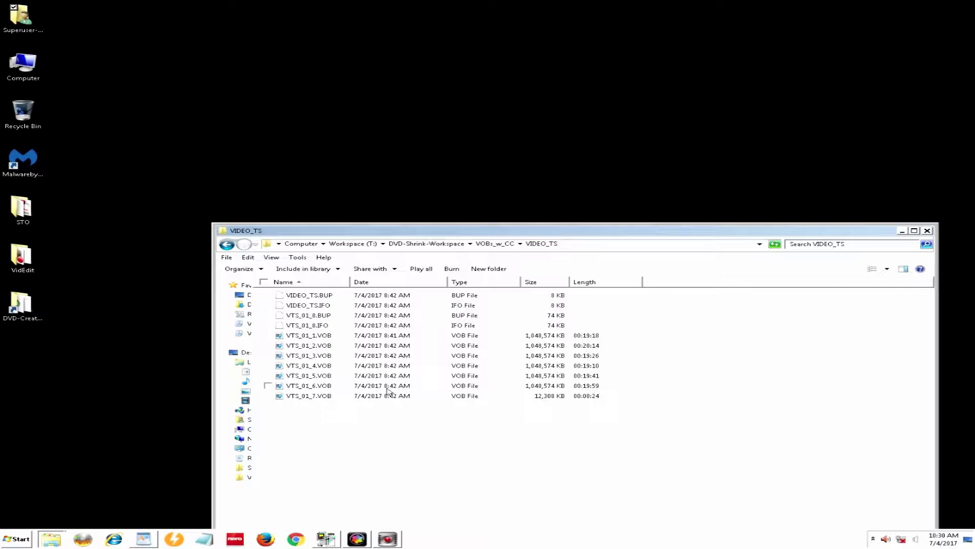
- Browse to Mythica5_WIP_2_subs' VIDEO_TS folder from DVD-Shrink-Workspace, then switch to VobBlanker
click(429, 244)
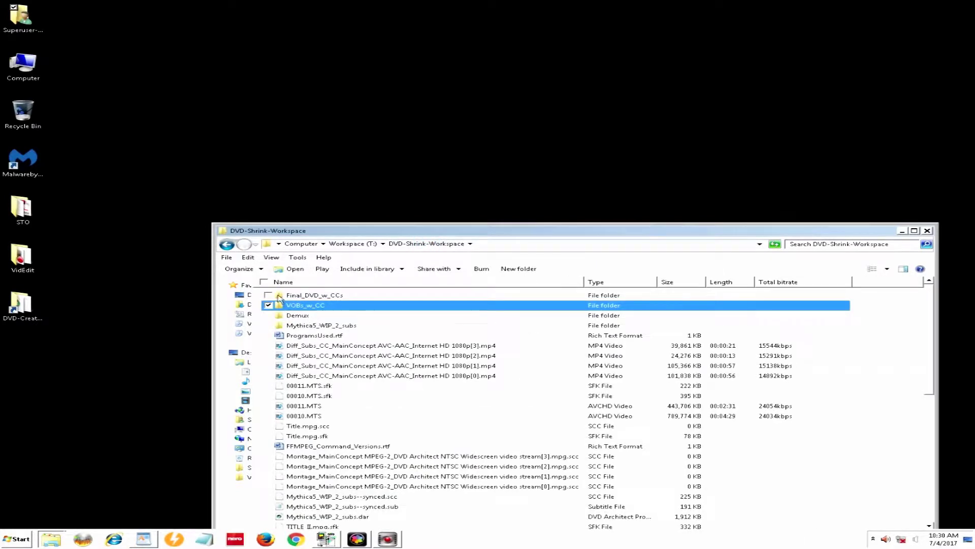
double_click(313, 324)
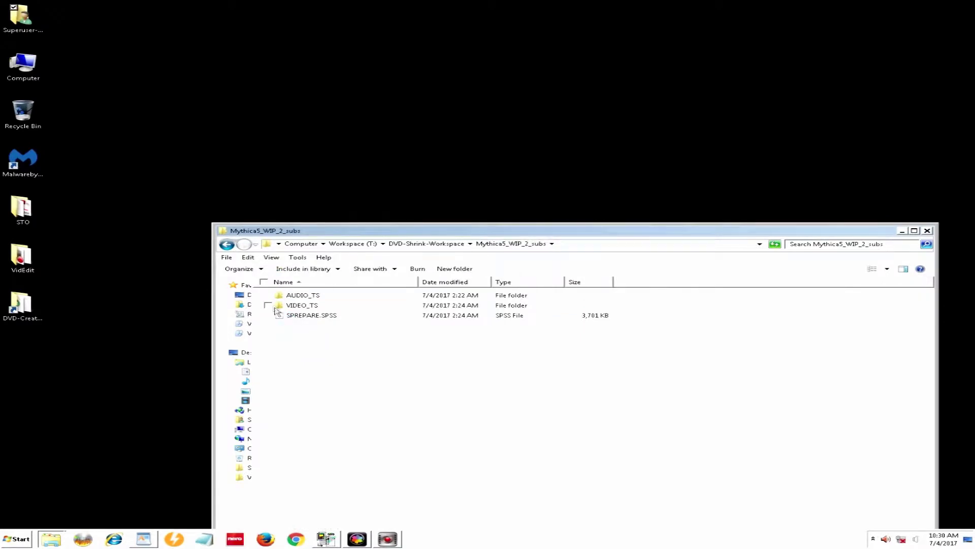
double_click(298, 306)
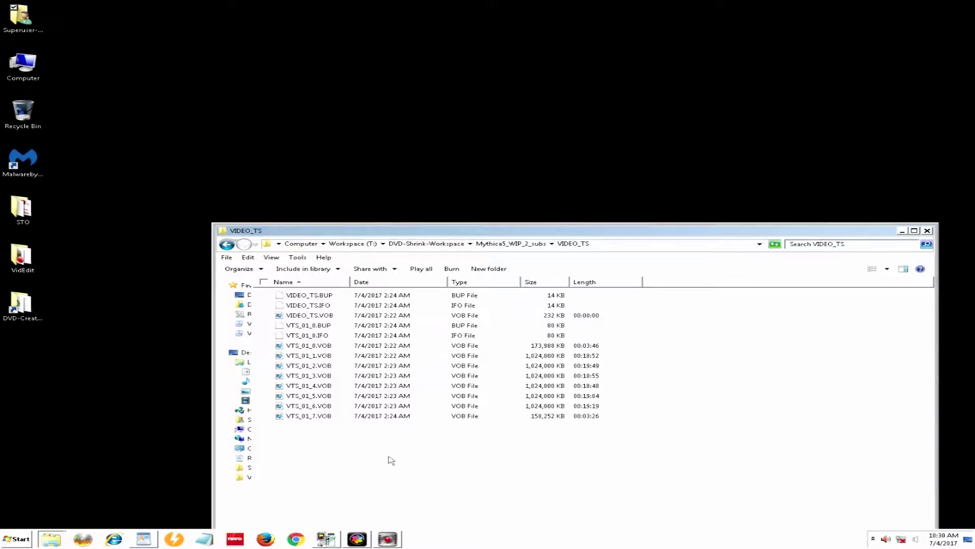
click(326, 540)
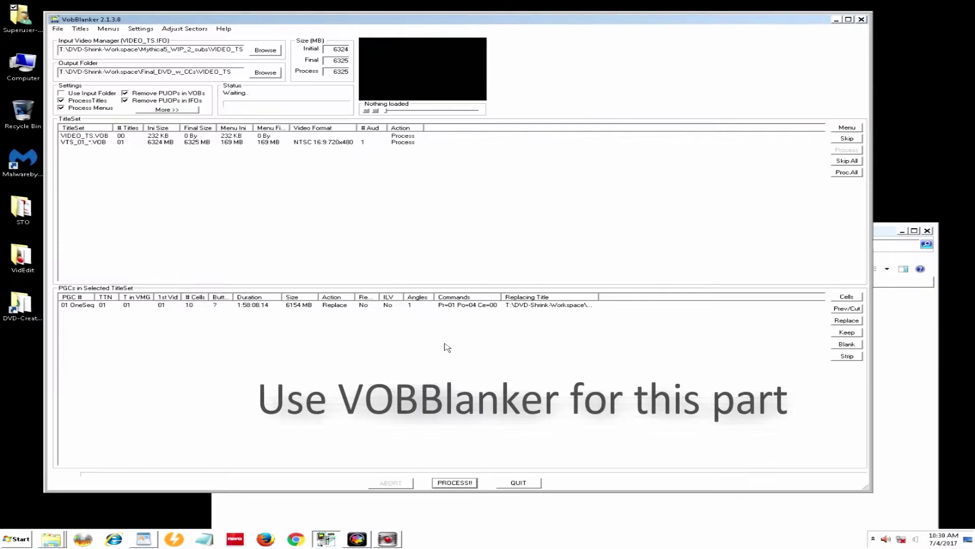
- Load the Mythica5_WIP_2_subs VIDEO_TS.IFO as VobBlanker's input
click(266, 50)
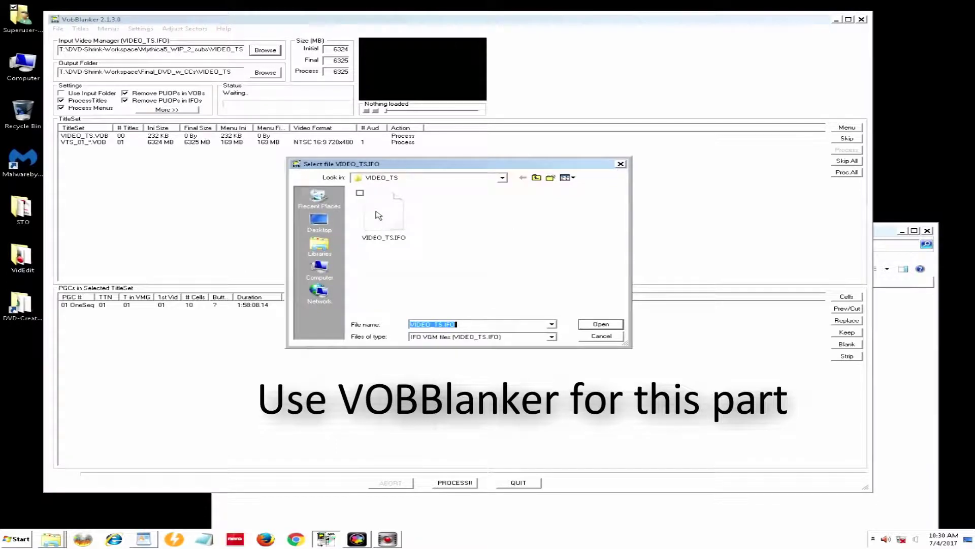
click(377, 216)
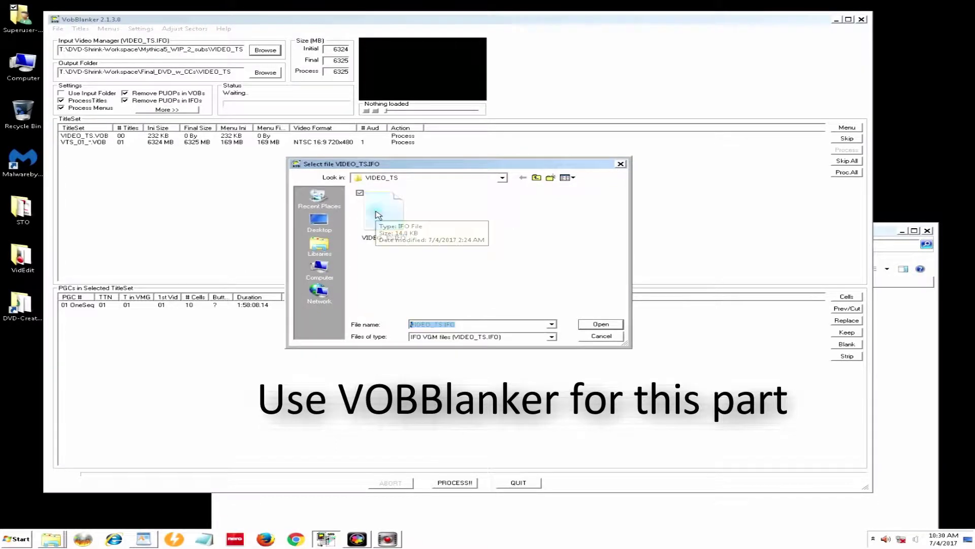
click(600, 326)
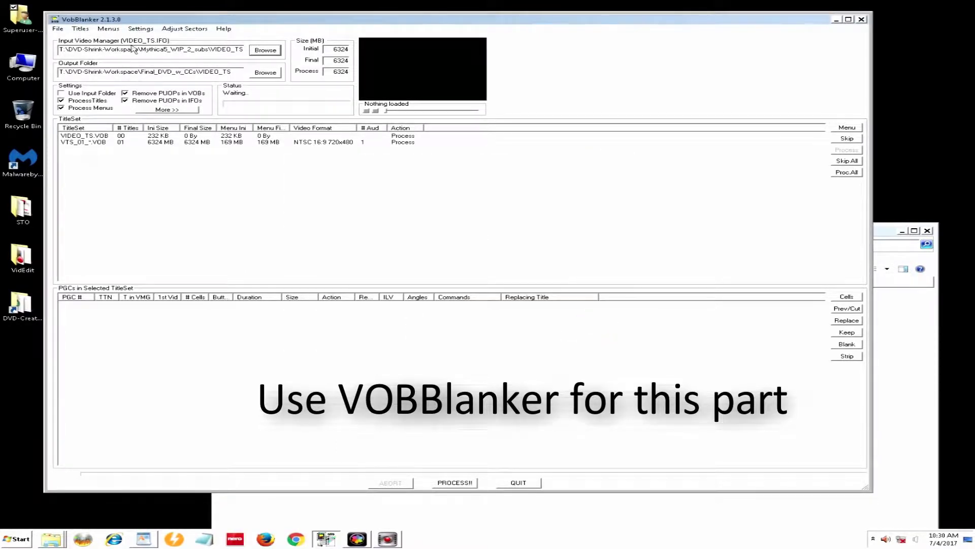
- Select title set VTS_01 and its PGC 01 title
click(83, 144)
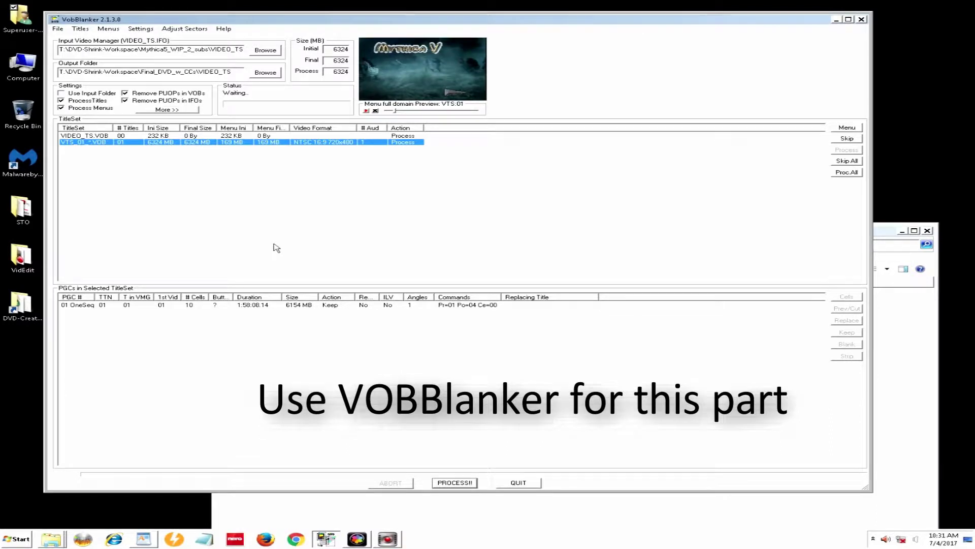
click(79, 309)
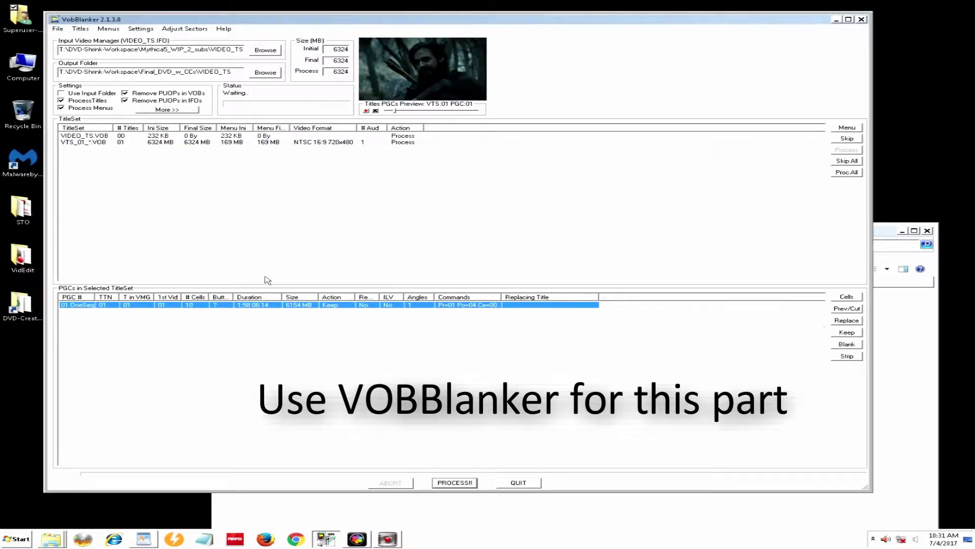
click(81, 143)
click(81, 306)
- Replace PGC 01's title with VTS_01_0.IFO from VOBs_w_CC's VIDEO_TS folder
click(847, 321)
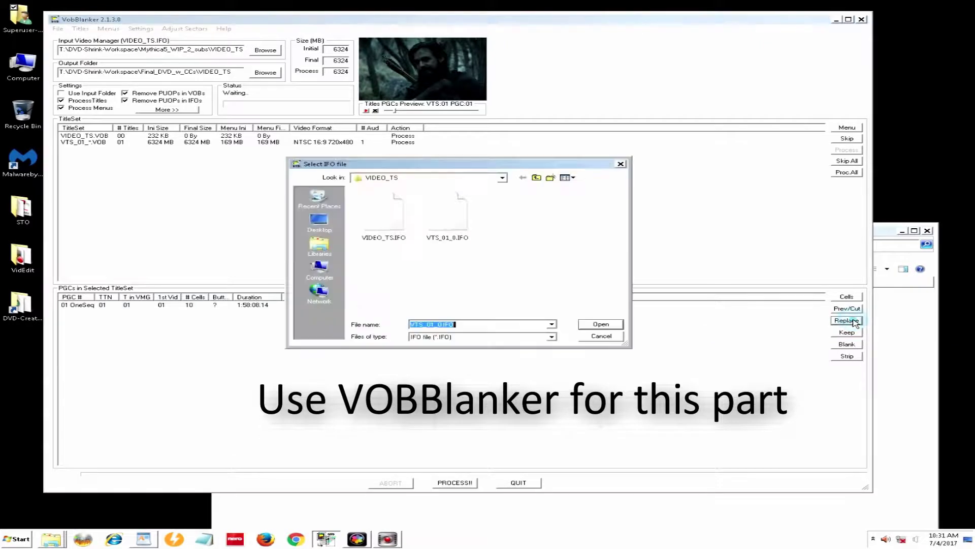
click(502, 177)
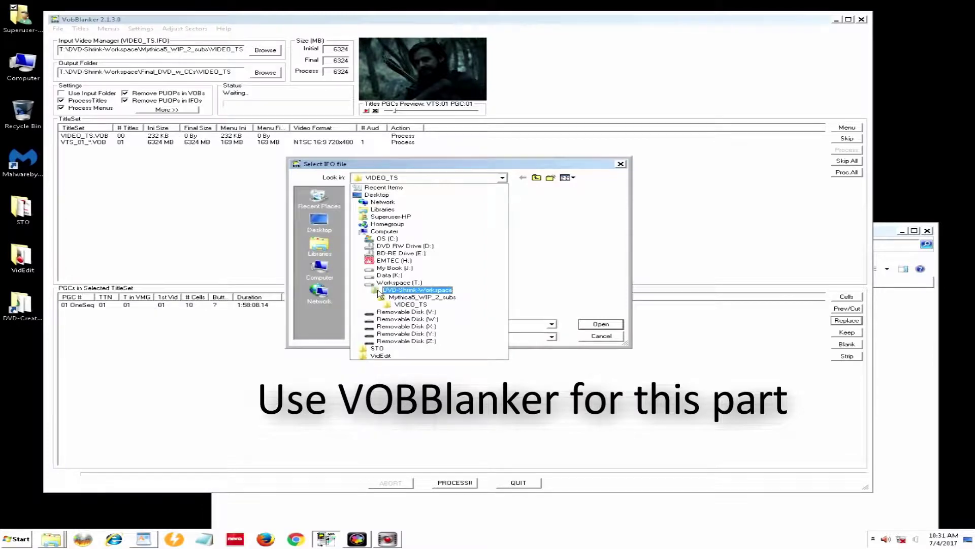
click(380, 290)
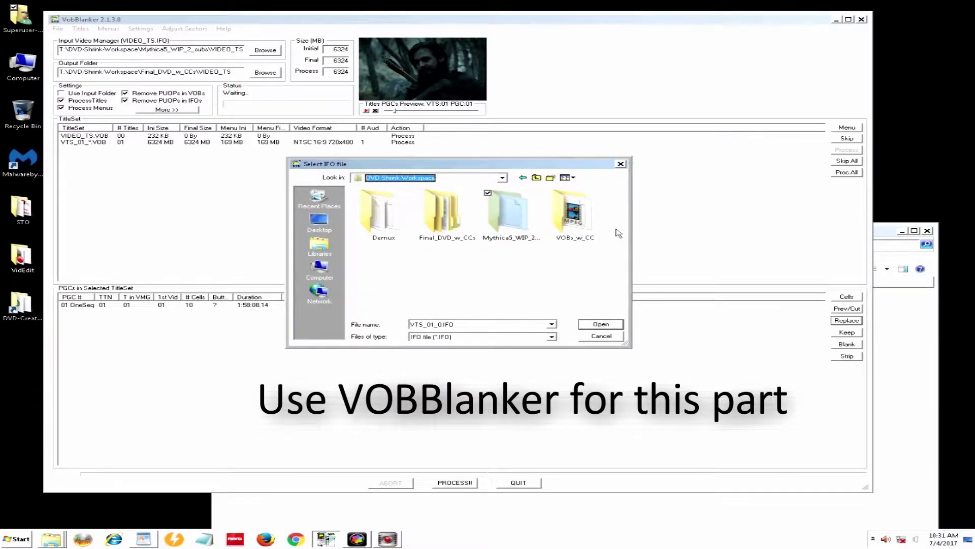
double_click(573, 215)
click(371, 200)
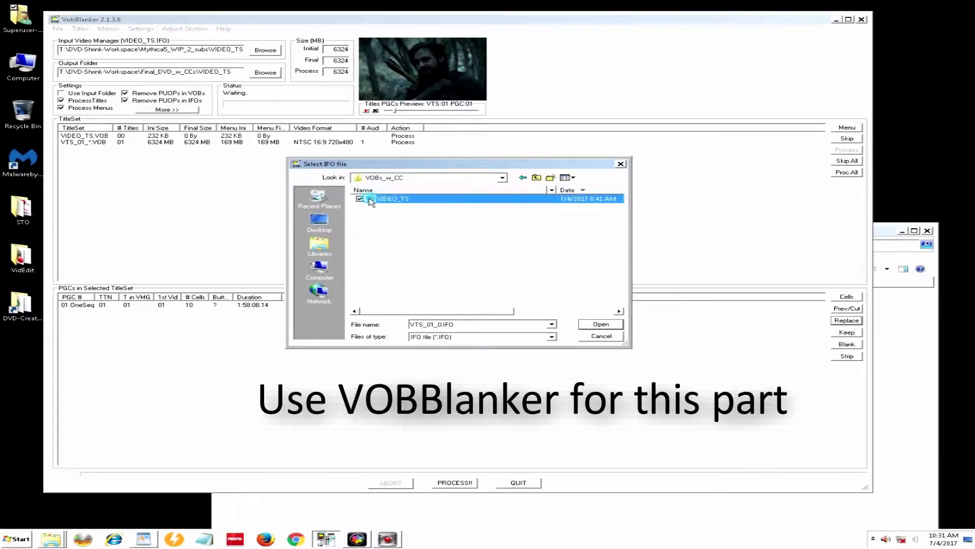
double_click(372, 200)
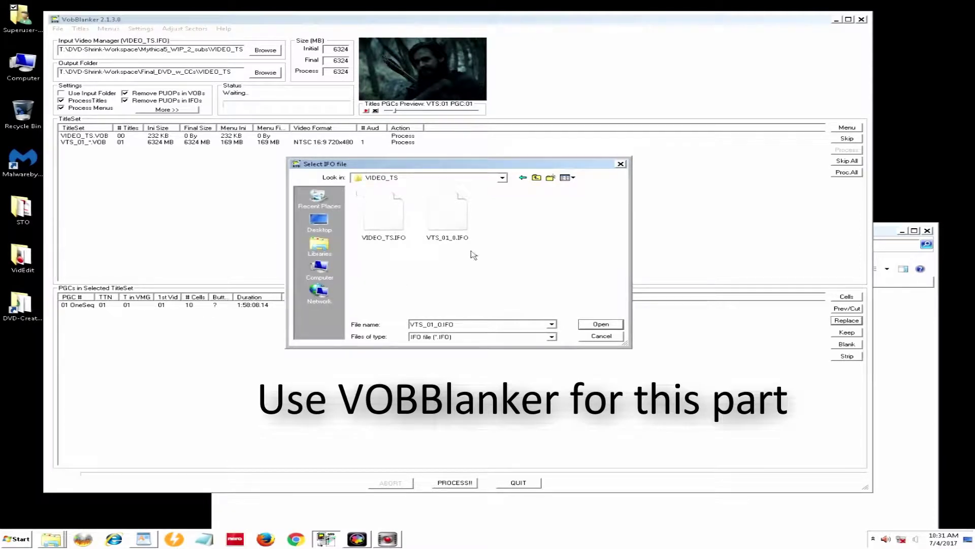
click(450, 223)
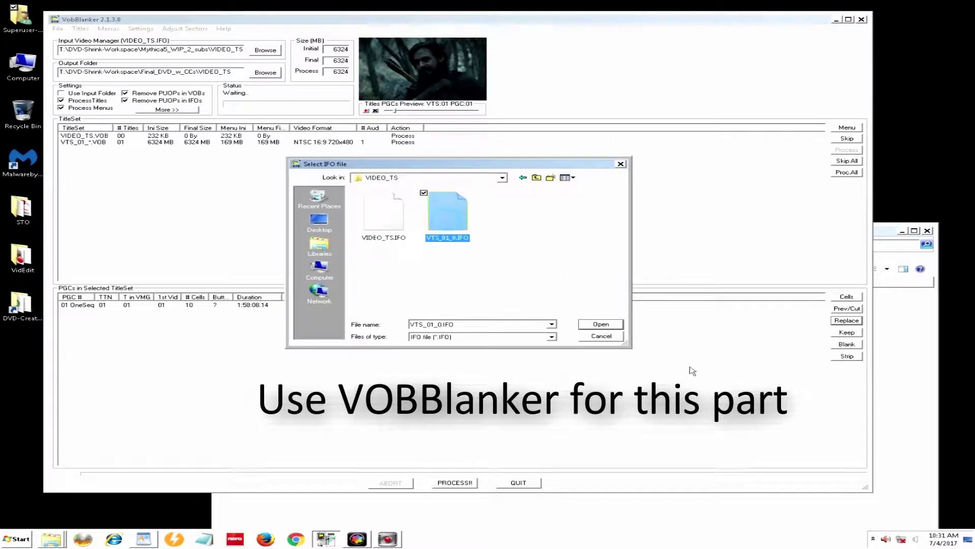
click(602, 325)
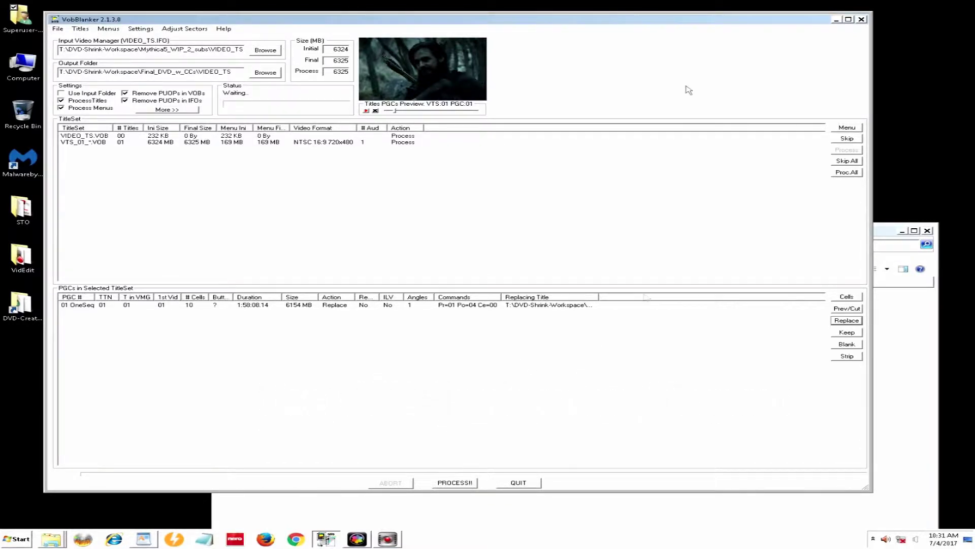
- Quit VobBlanker and browse into Final_DVD_w_CCs' VIDEO_TS output folder
click(521, 482)
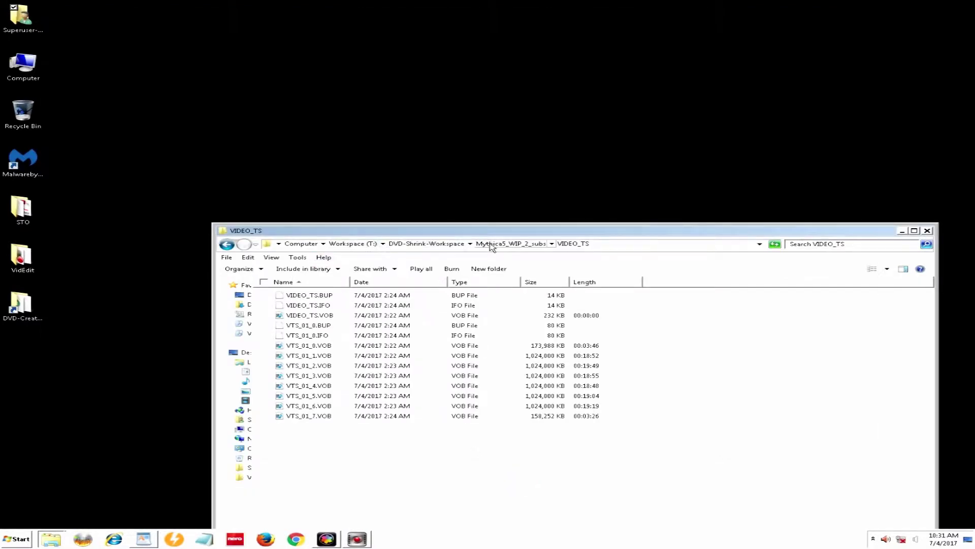
click(442, 248)
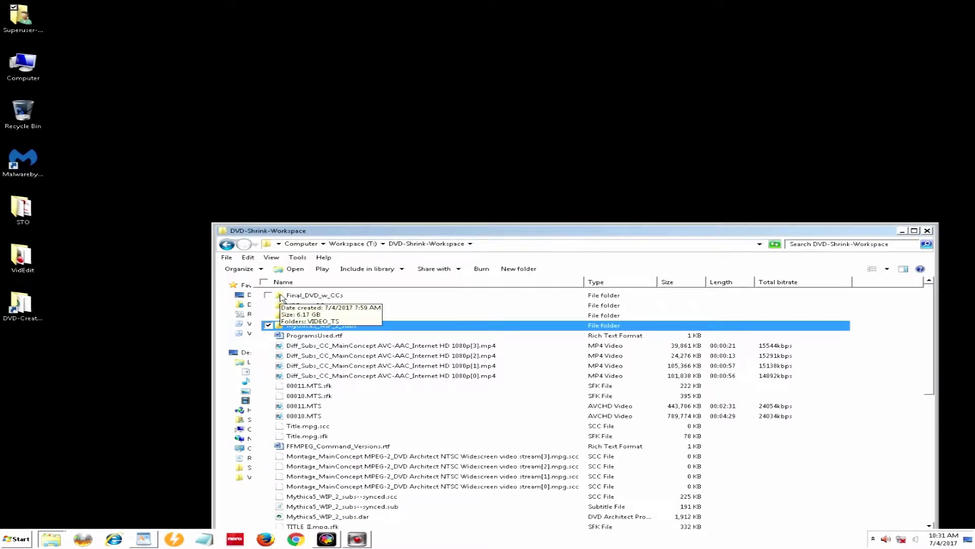
double_click(313, 294)
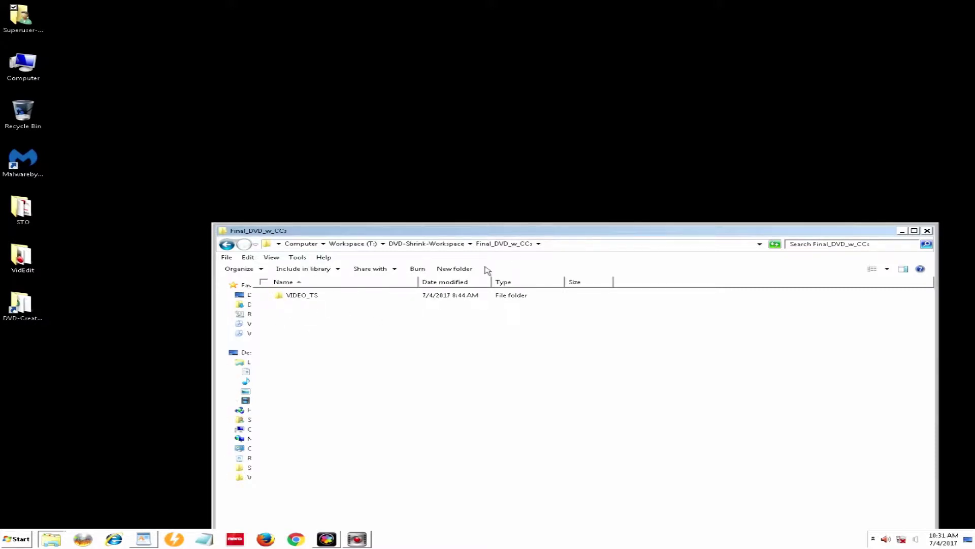
double_click(280, 299)
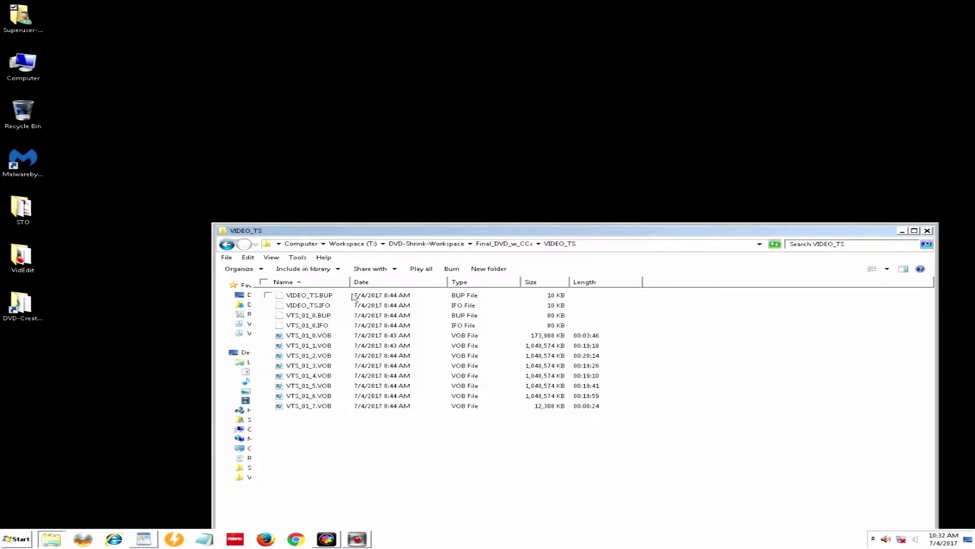
- Return to Final_DVD_w_CCs and move the Explorer window up-left
click(505, 244)
mouse_move(301, 295)
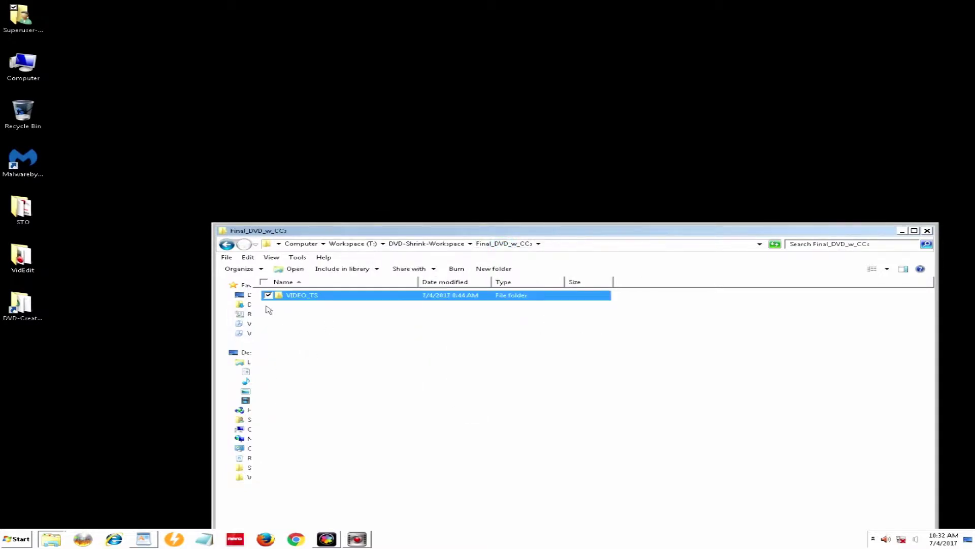
click(290, 312)
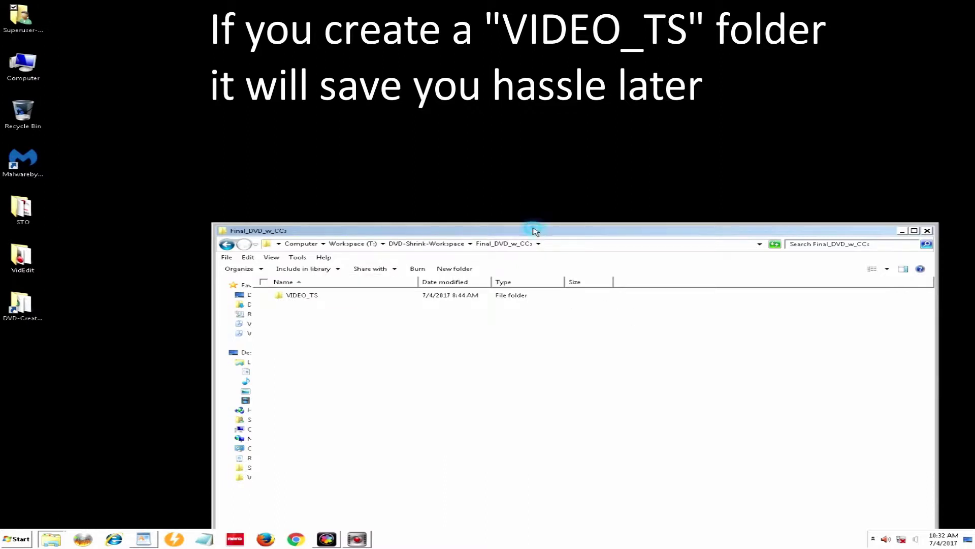
drag(535, 230, 485, 112)
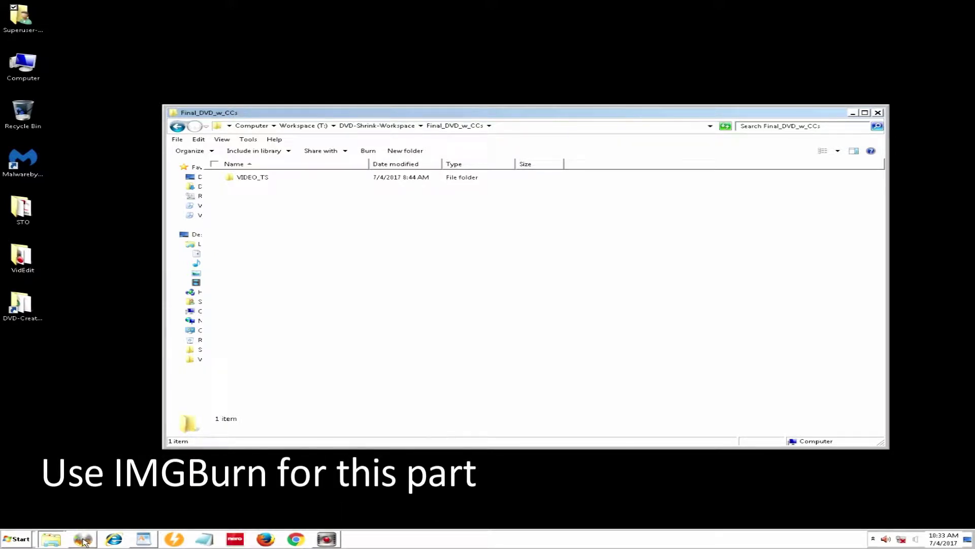
- Launch ImgBurn from the taskbar
click(84, 540)
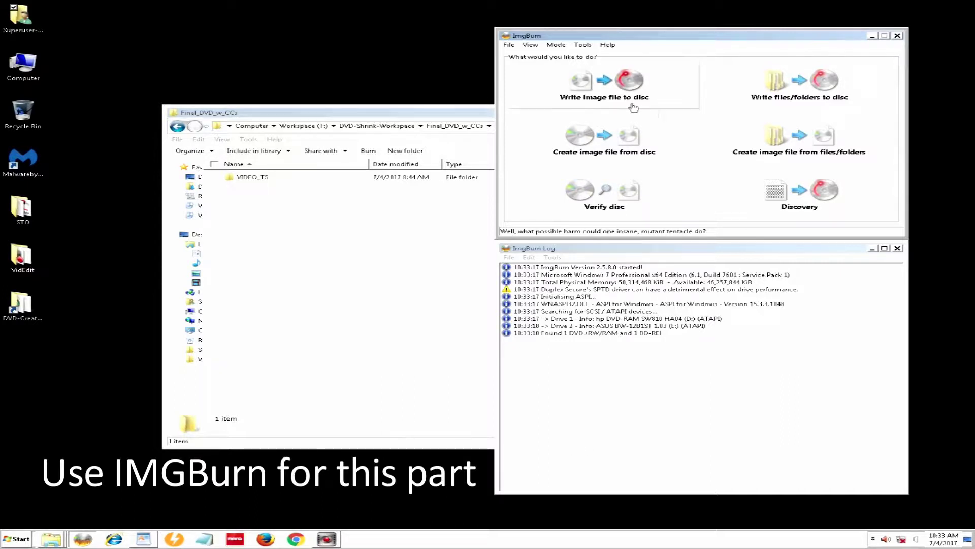
- Choose writing files/folders to disc with Final_DVD_w_CCs' VIDEO_TS as source
click(793, 88)
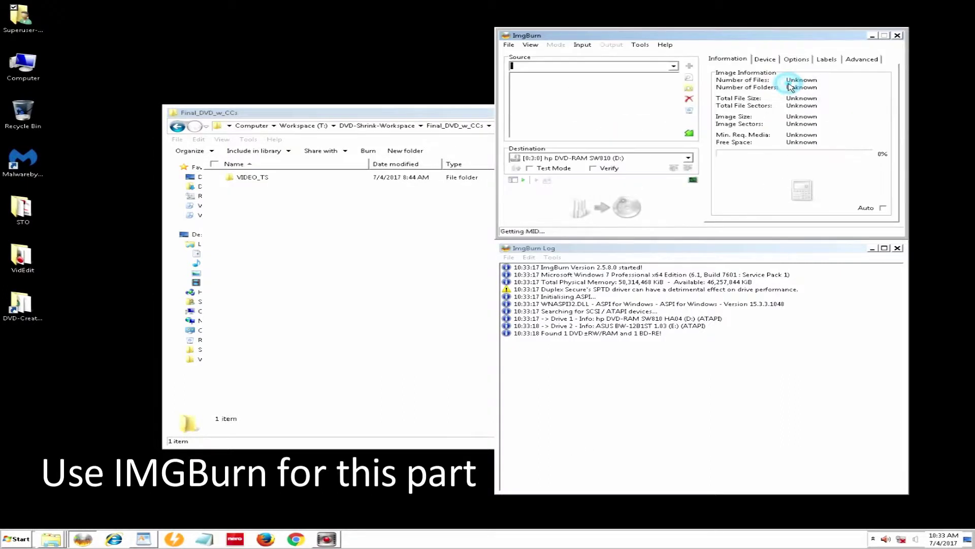
click(690, 90)
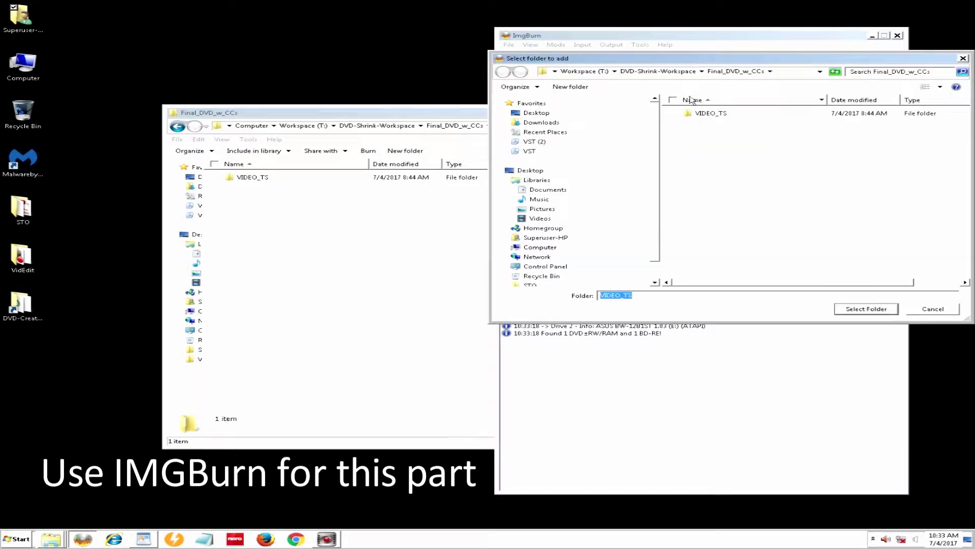
click(686, 114)
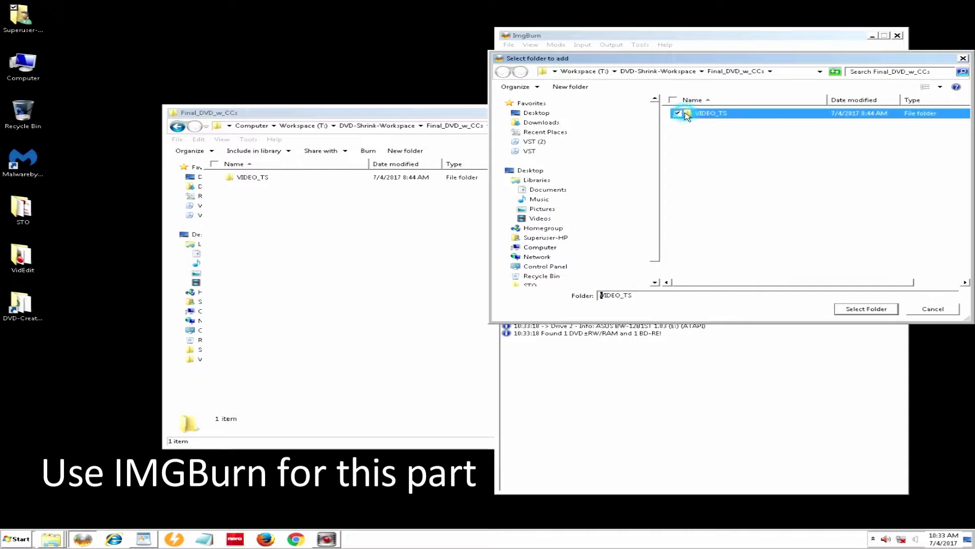
click(866, 309)
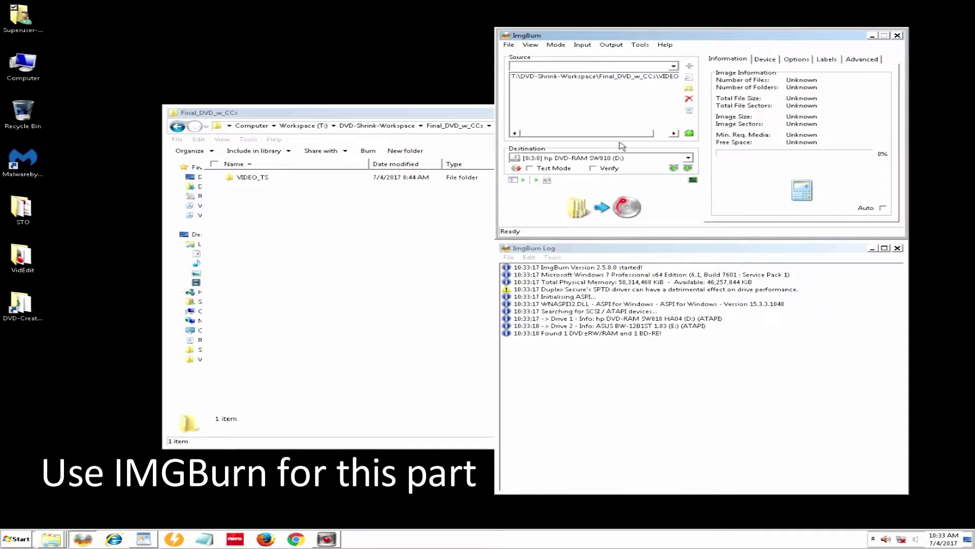
- Calculate the source size, confirming it as a DVD Video build
click(802, 191)
click(501, 299)
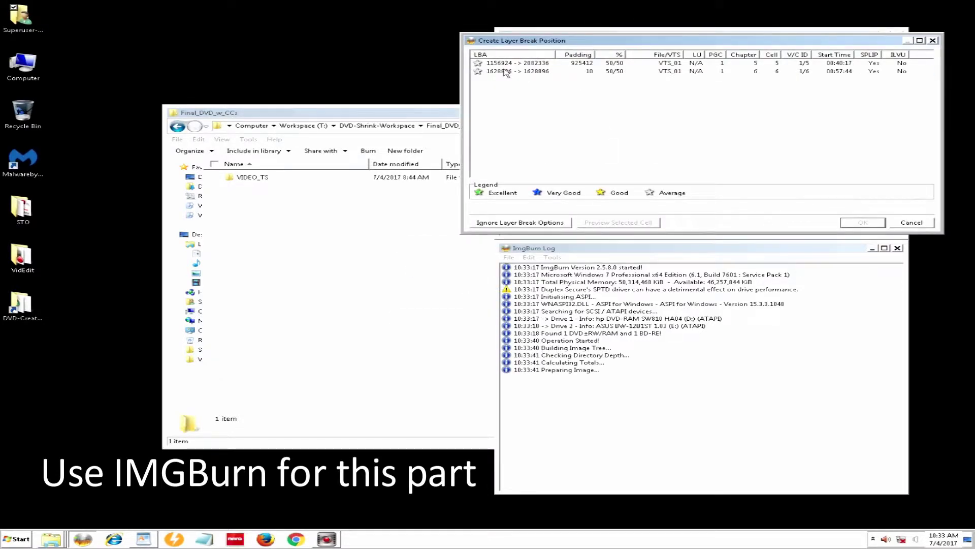
- Accept the layer break at 00:57:44 (LBA 1628886)
click(506, 72)
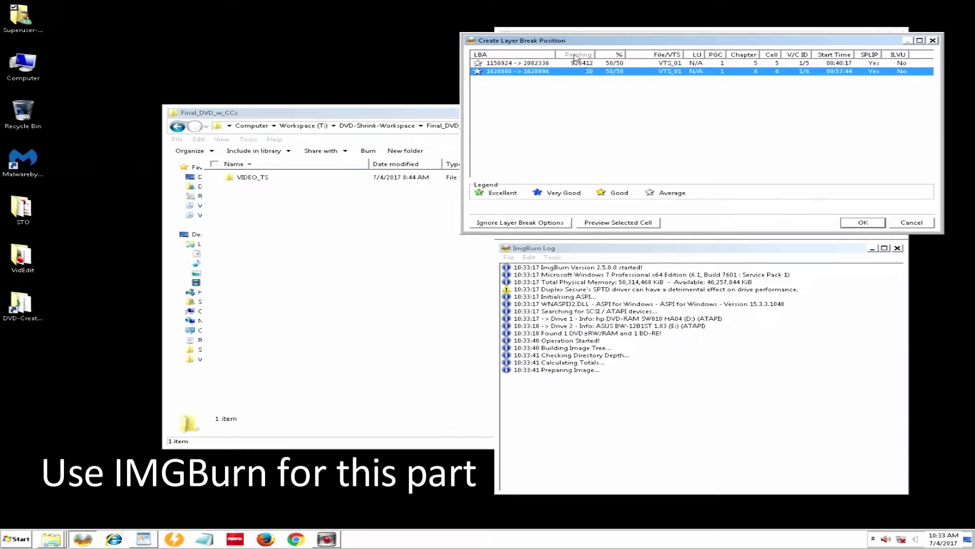
click(863, 222)
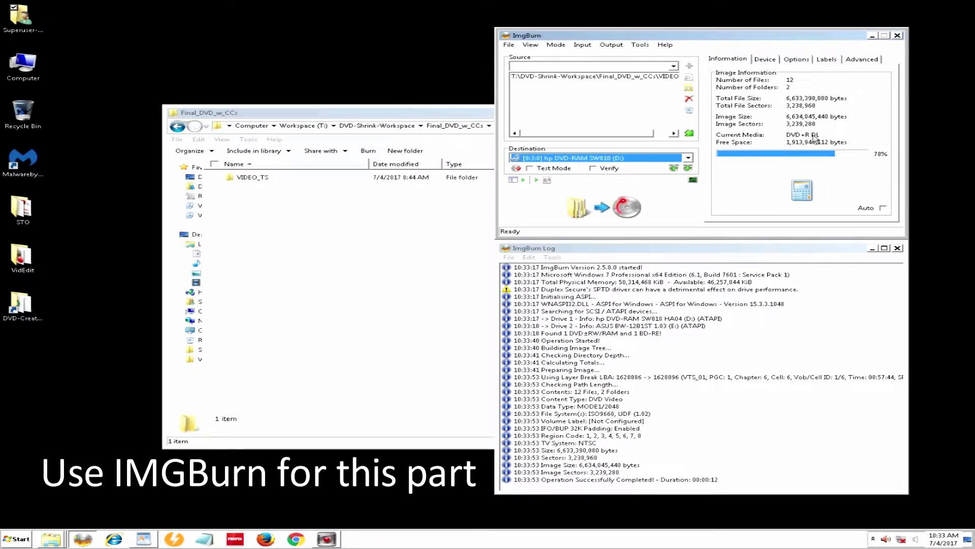
- Review the Device drive settings, then close the VLC player
click(765, 59)
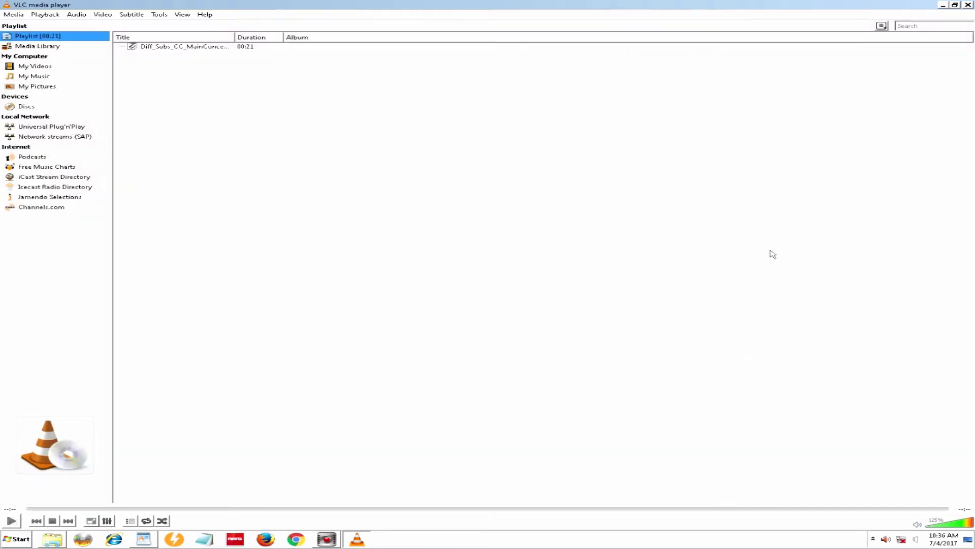
click(970, 5)
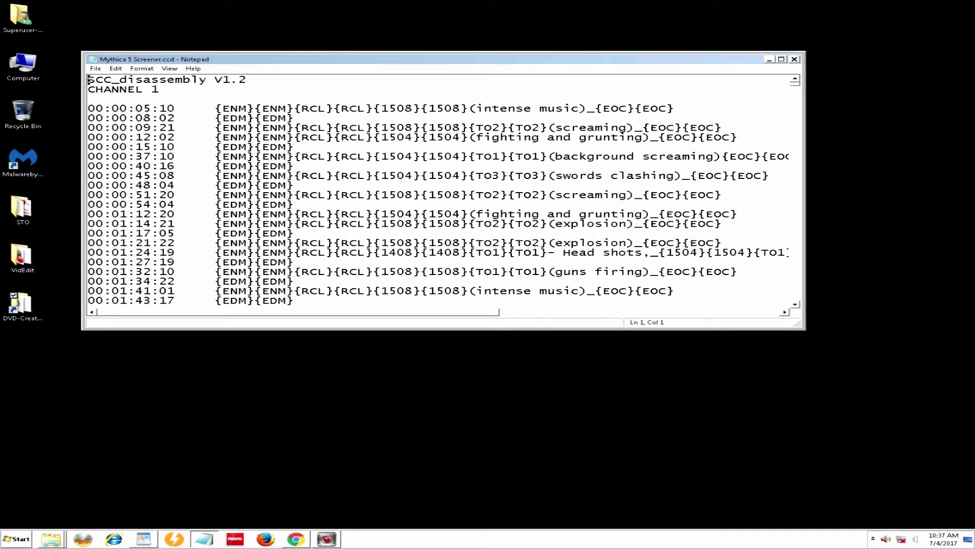
- Bring the Closed Caption Disassembly documentation page forward in Chrome
click(295, 540)
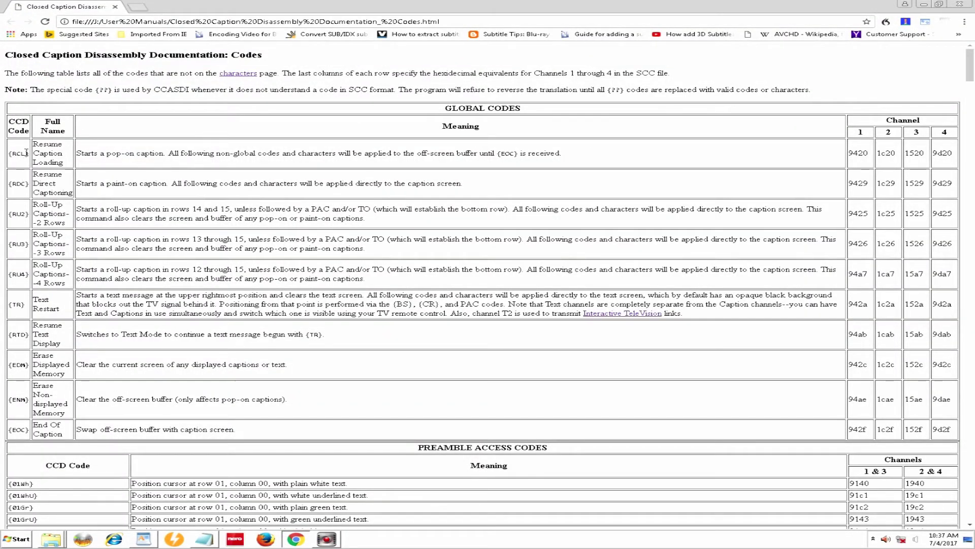
scroll(27, 153, down, 3)
scroll(192, 202, down, 1)
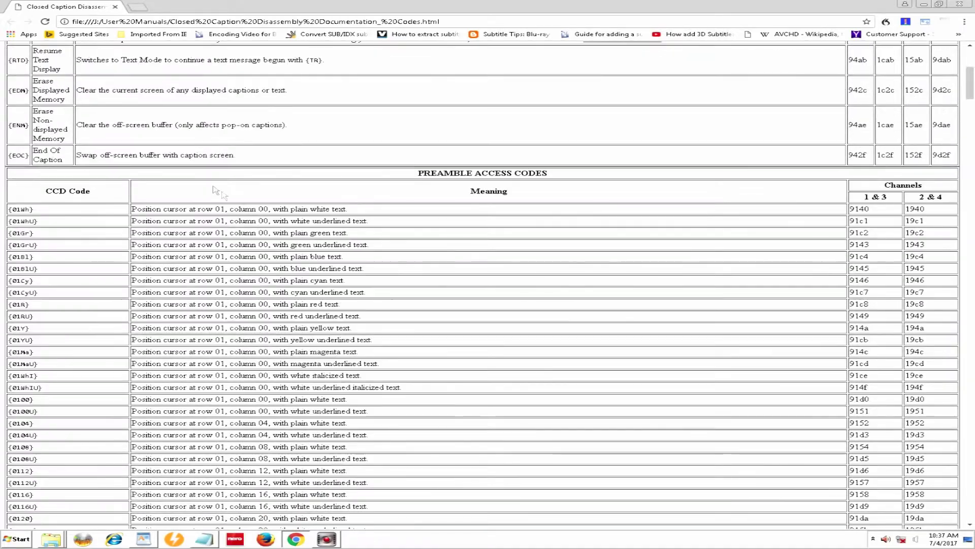
scroll(193, 202, down, 5)
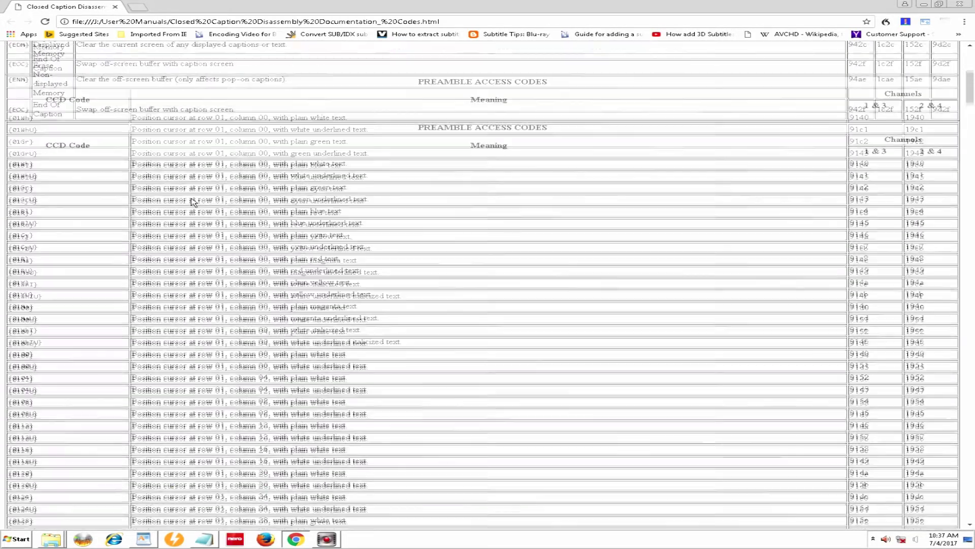
scroll(193, 202, down, 5)
scroll(193, 202, down, 5)
scroll(193, 202, down, 5)
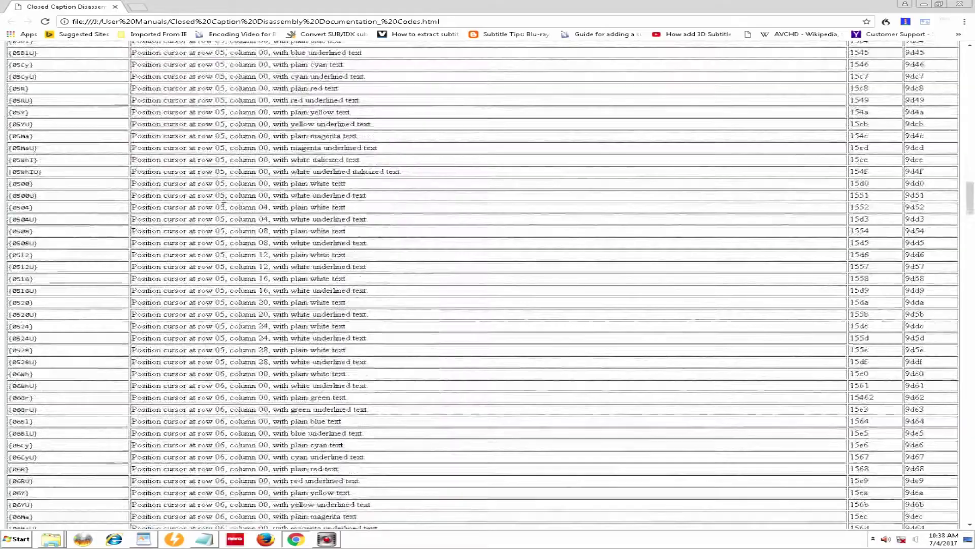
scroll(193, 202, down, 3)
scroll(193, 202, down, 5)
scroll(223, 205, down, 5)
scroll(223, 206, down, 5)
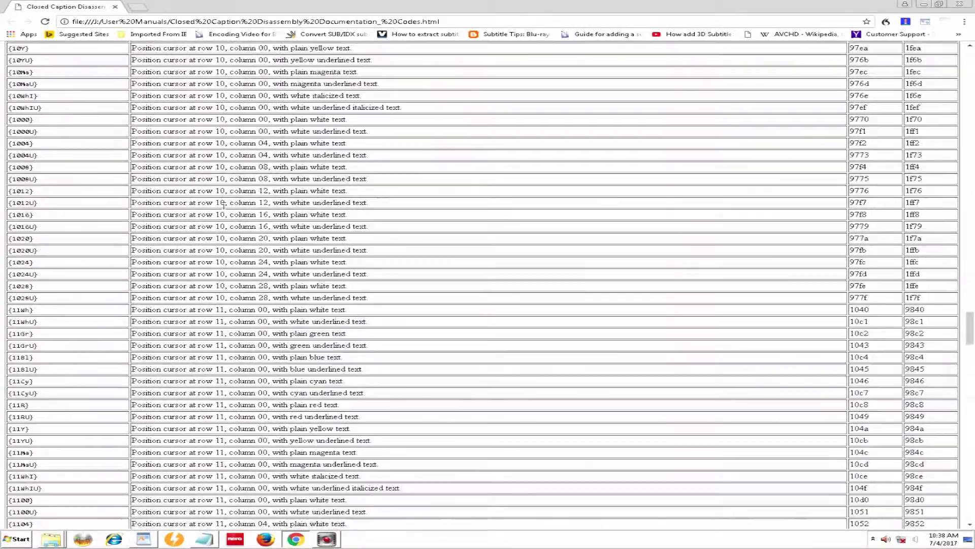
scroll(224, 206, down, 5)
scroll(223, 205, down, 5)
scroll(225, 209, down, 5)
scroll(224, 210, down, 5)
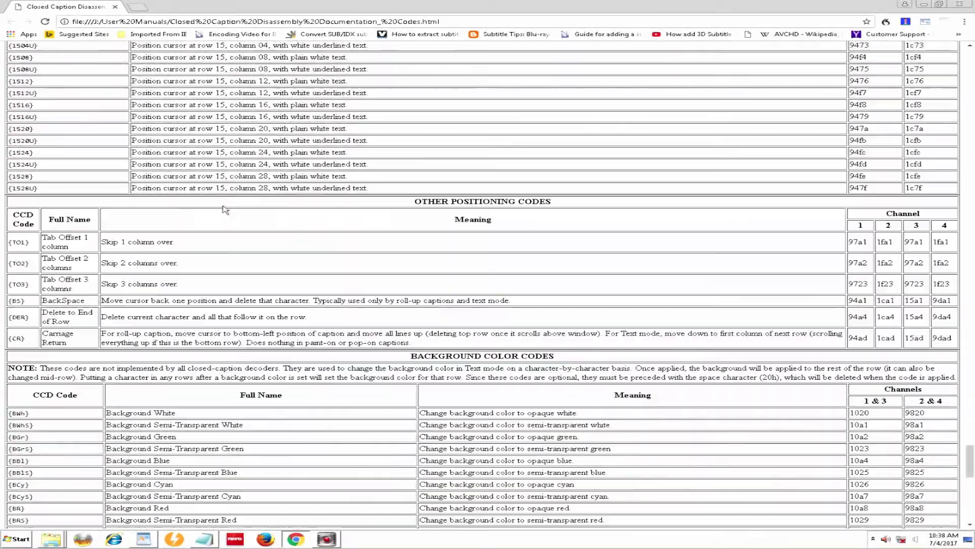
scroll(225, 210, down, 3)
scroll(225, 210, down, 3)
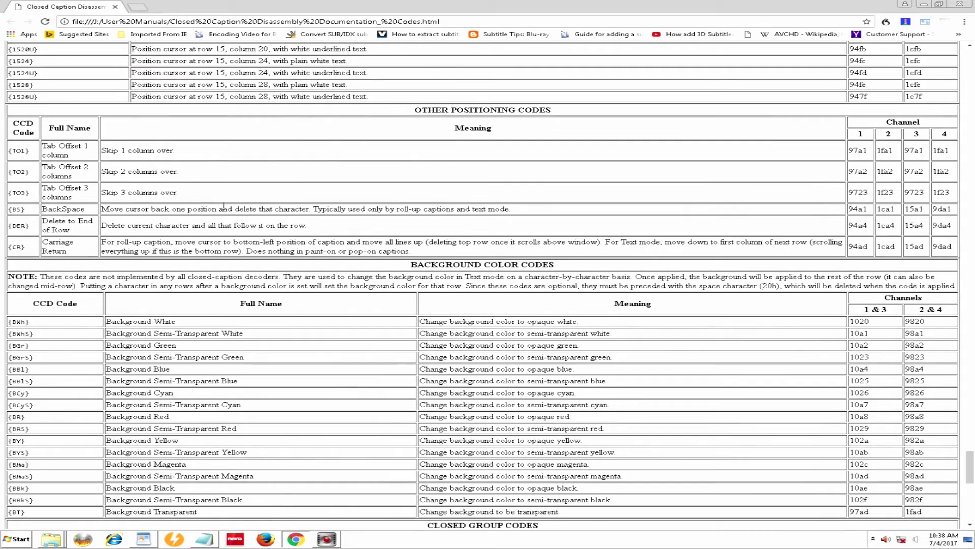
scroll(224, 209, down, 3)
scroll(225, 210, down, 2)
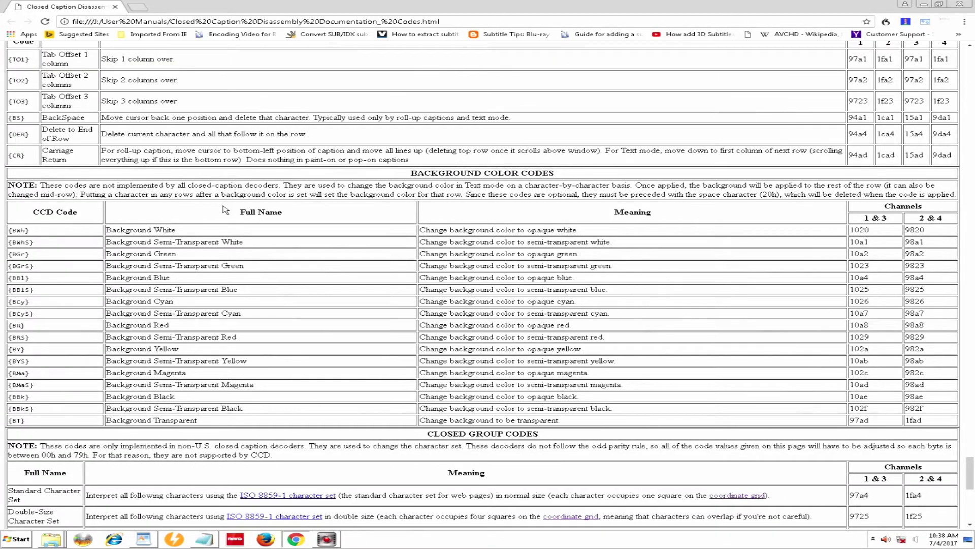
scroll(225, 210, up, 3)
scroll(225, 210, down, 3)
scroll(225, 210, down, 3)
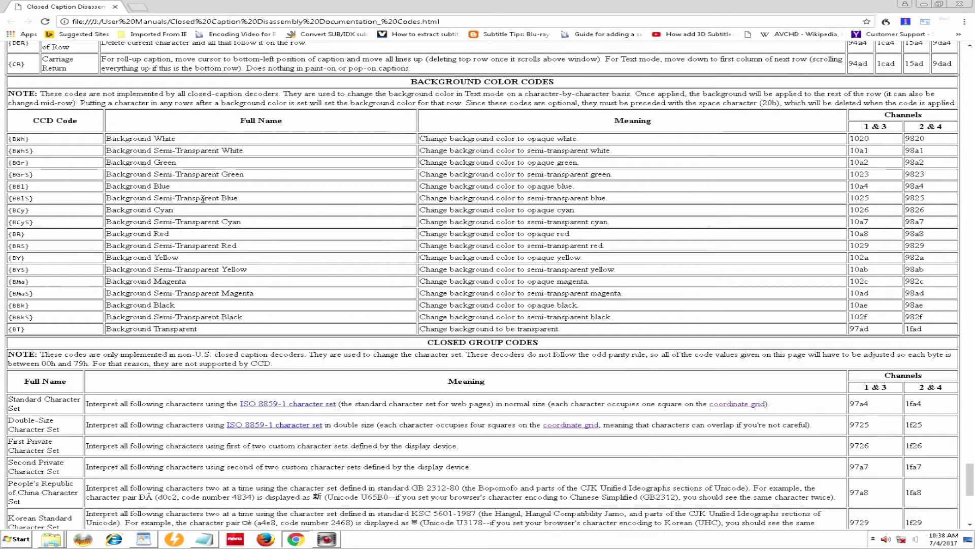
scroll(204, 199, up, 3)
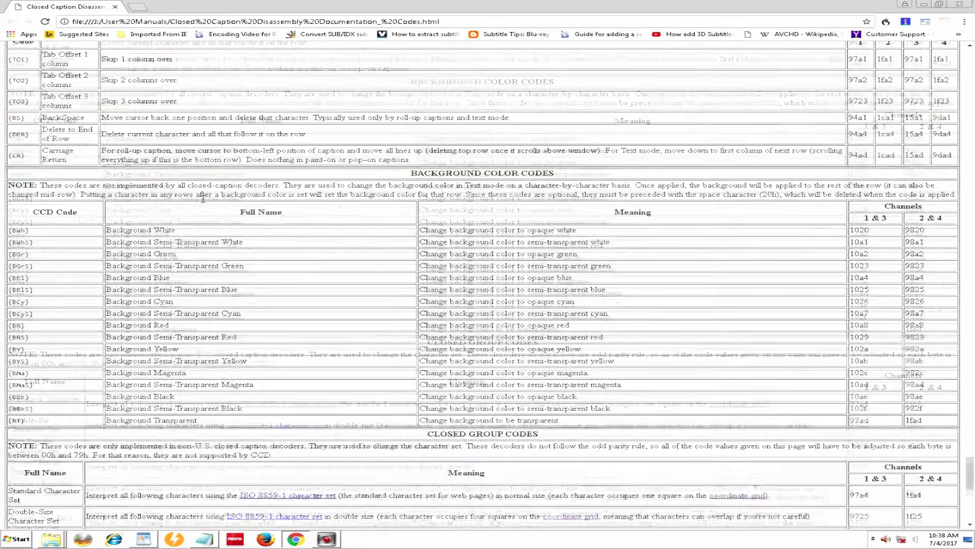
scroll(203, 198, up, 3)
scroll(204, 198, up, 5)
scroll(204, 198, up, 5)
scroll(204, 198, up, 5)
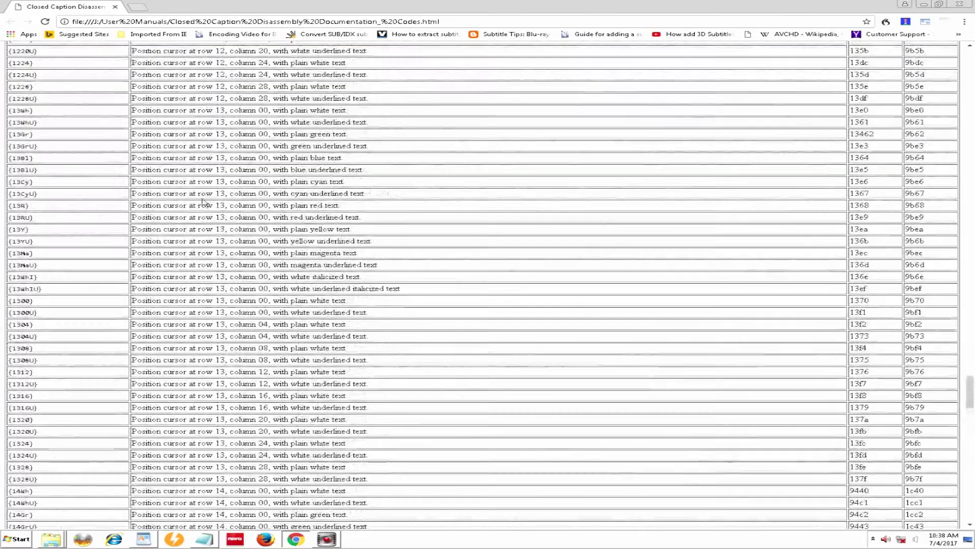
scroll(204, 199, up, 5)
scroll(204, 198, up, 5)
scroll(204, 198, up, 5)
scroll(204, 198, up, 5)
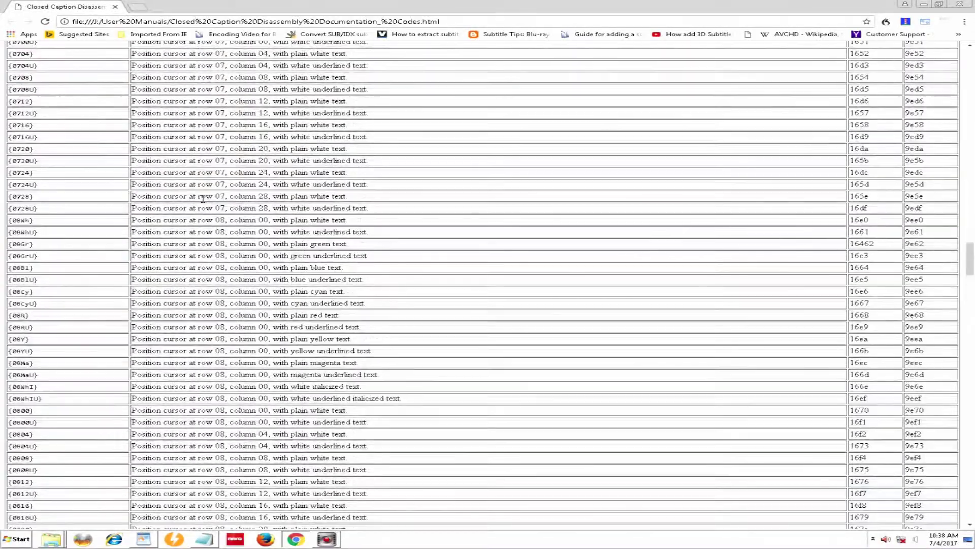
scroll(203, 198, up, 5)
scroll(204, 198, up, 5)
scroll(203, 198, up, 5)
scroll(204, 198, up, 5)
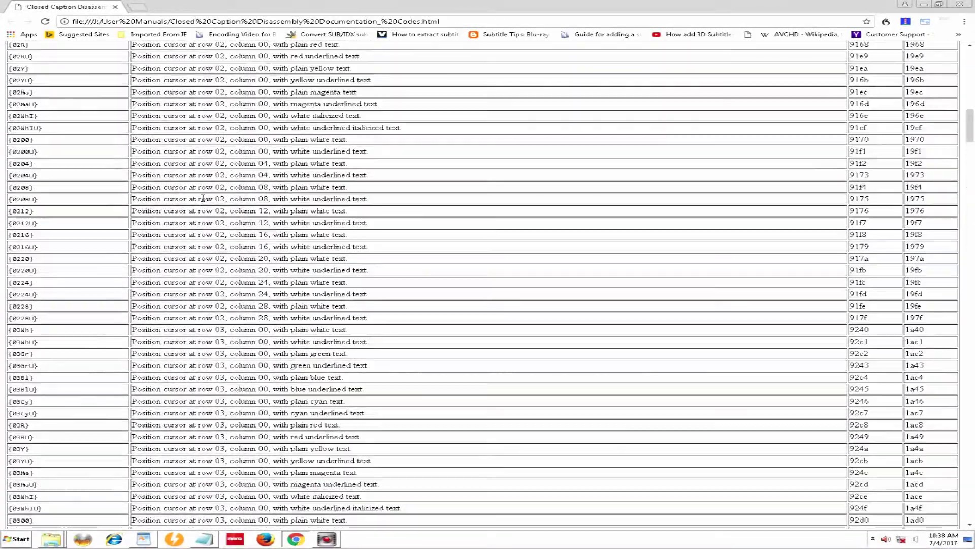
scroll(203, 198, up, 5)
scroll(203, 198, up, 5)
scroll(108, 223, up, 5)
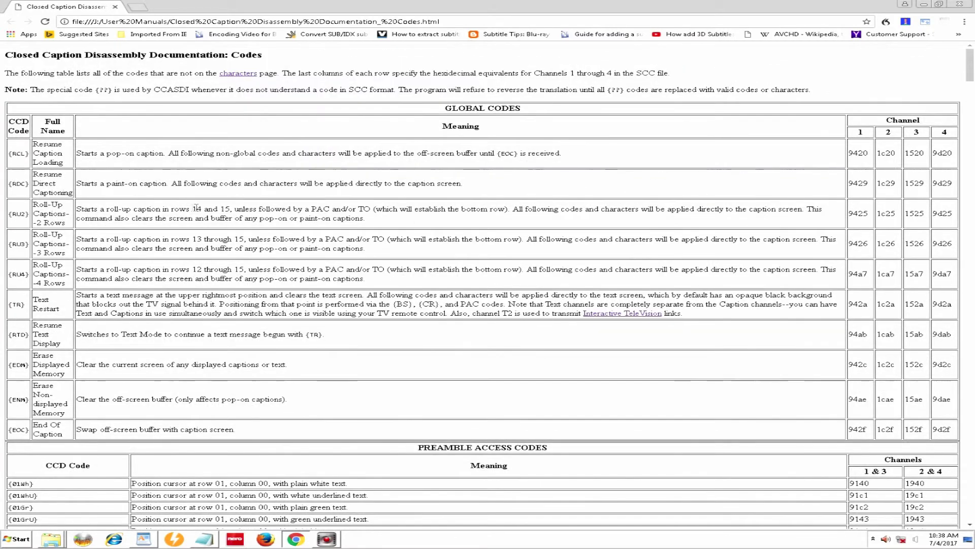
- Close the Chrome documentation window and the Notepad caption file
click(958, 4)
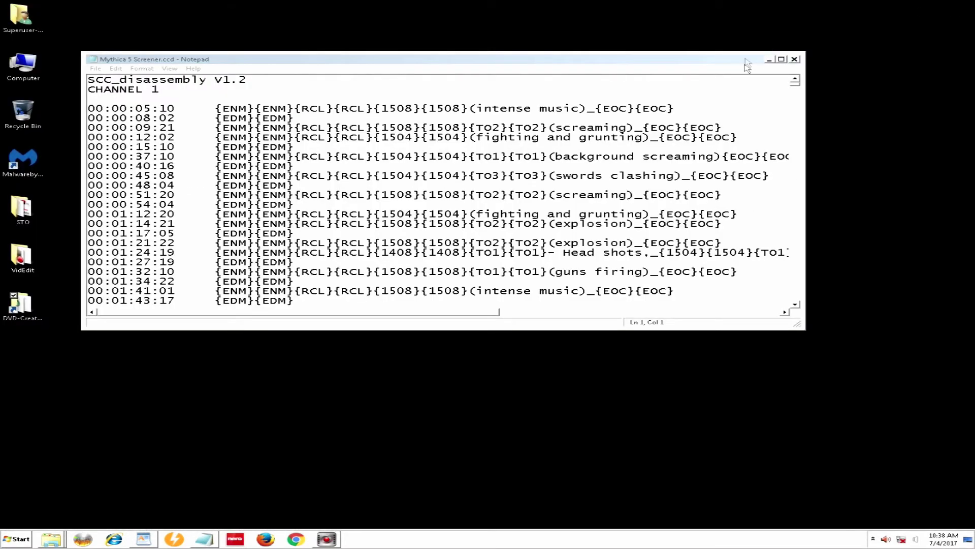
click(795, 60)
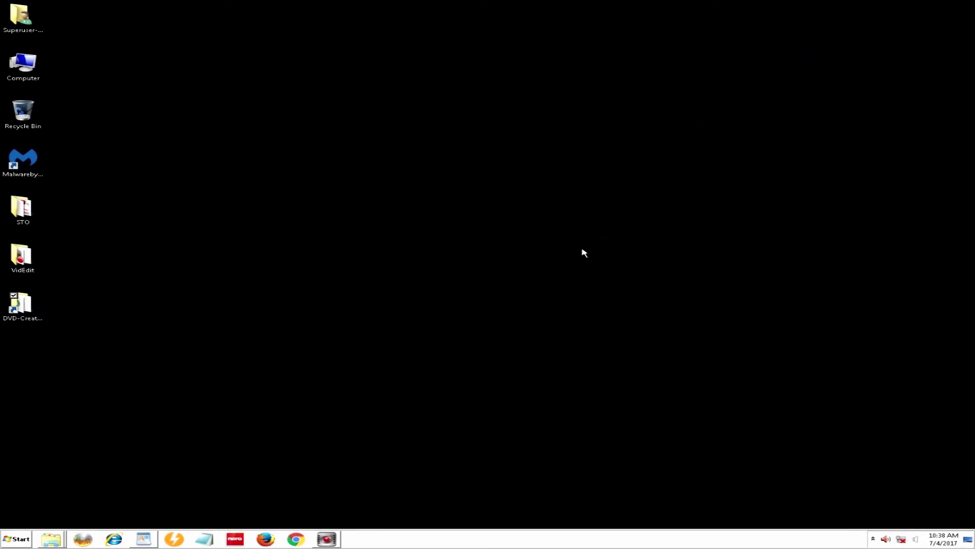